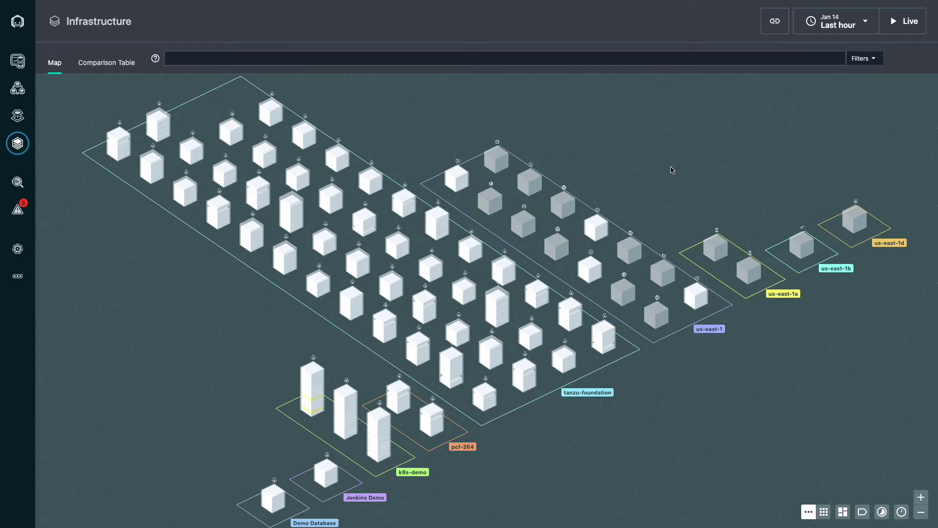
Step: Filter the infrastructure map by 'discount' and show the first k8s-demo host's details
{"action": "left_click", "coordinate": [632, 58]}
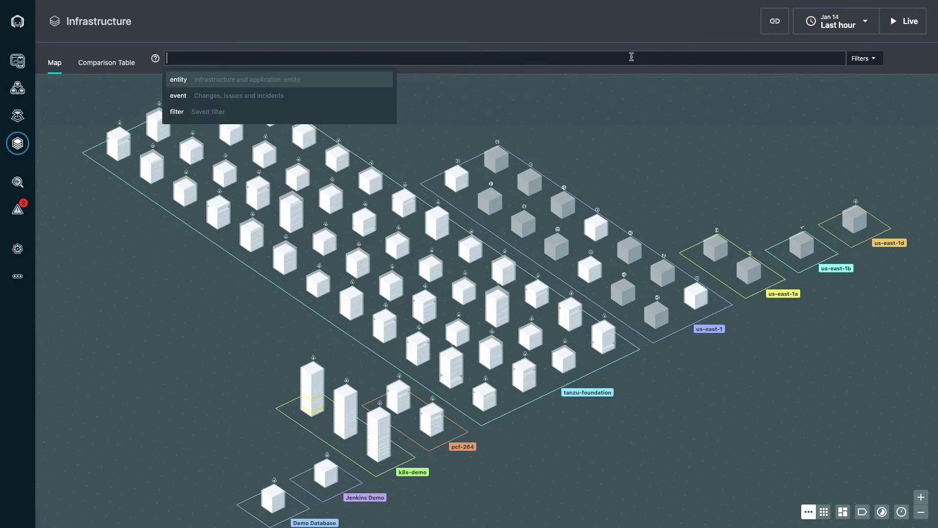
{"action": "type", "text": "disc"}
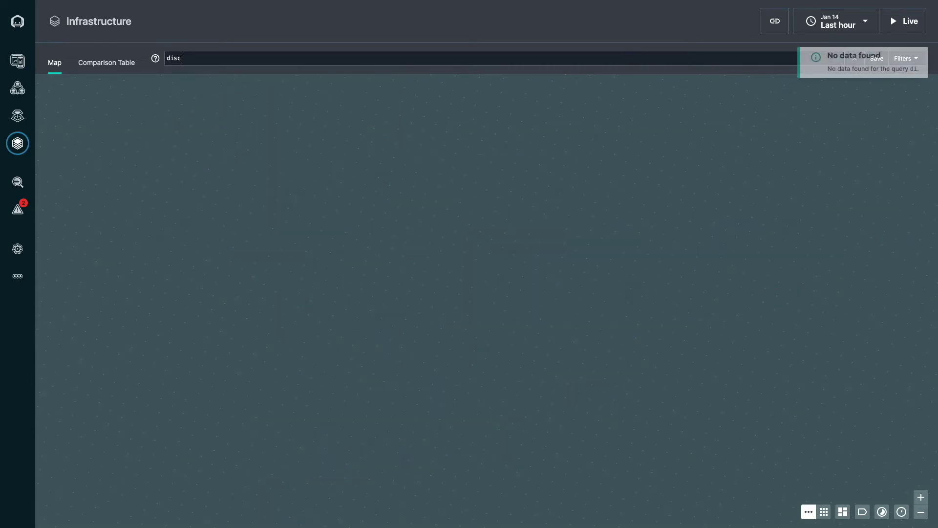
{"action": "type", "text": "ount"}
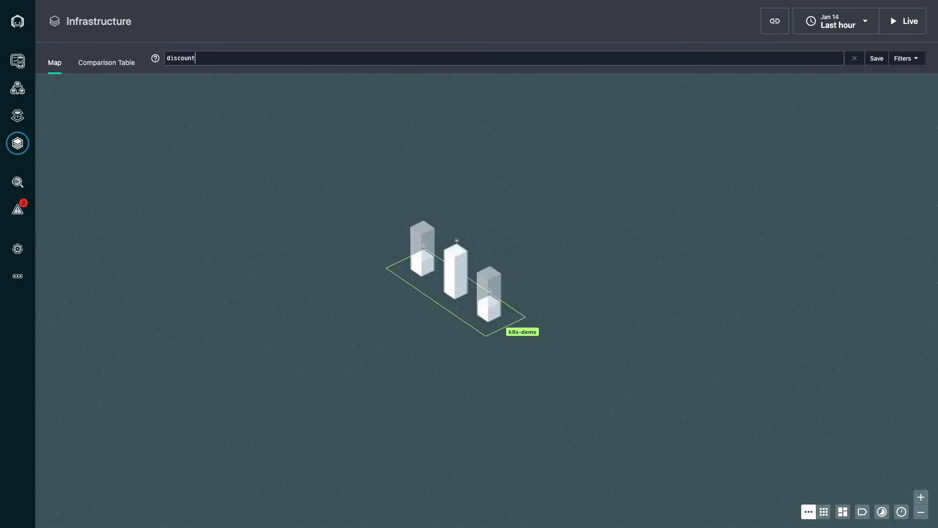
{"action": "left_click", "coordinate": [635, 95]}
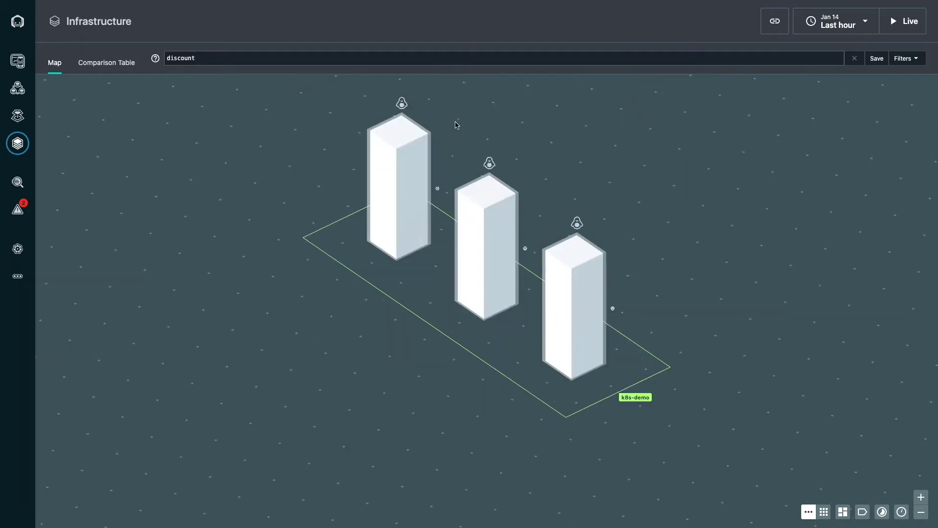
{"action": "left_click", "coordinate": [431, 137]}
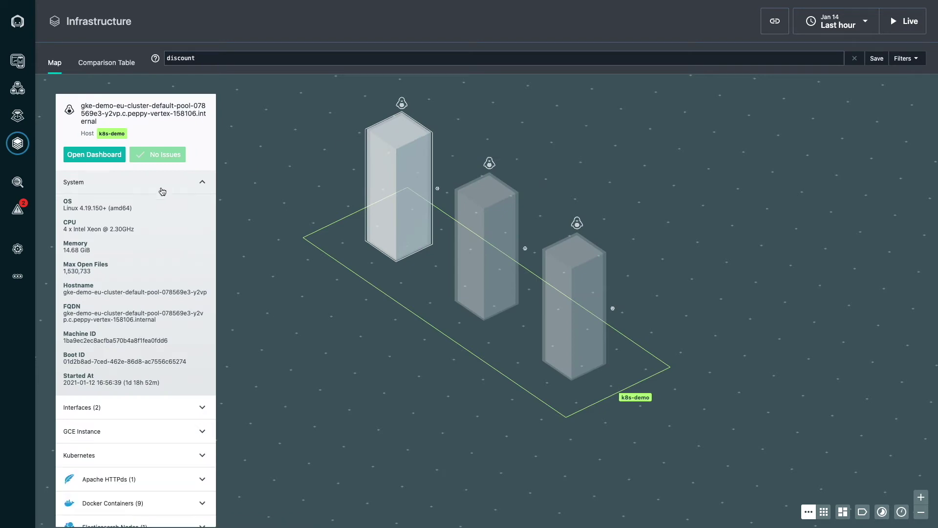
Step: Open the first k8s-demo host's dashboard, view the last minute, then return to live data
{"action": "left_click", "coordinate": [104, 158]}
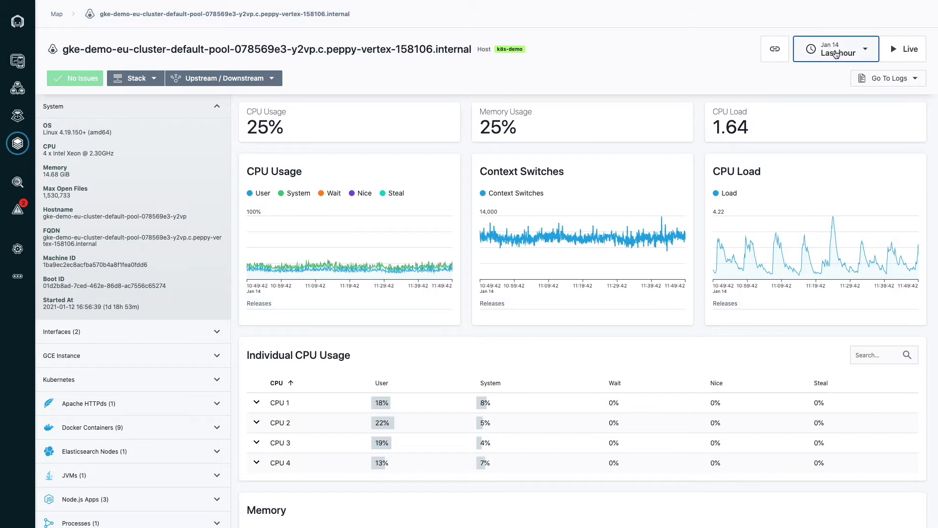
{"action": "left_click", "coordinate": [835, 52]}
{"action": "left_click", "coordinate": [528, 129]}
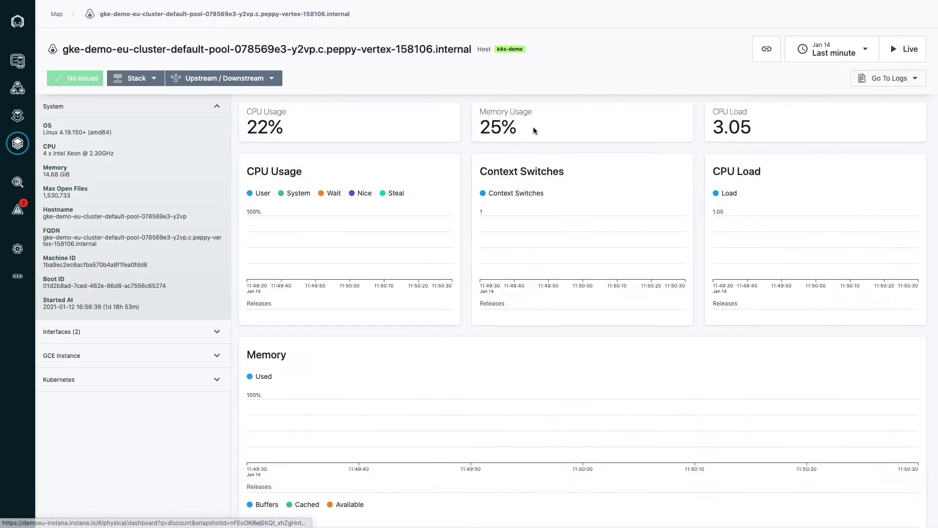
{"action": "left_click", "coordinate": [905, 50]}
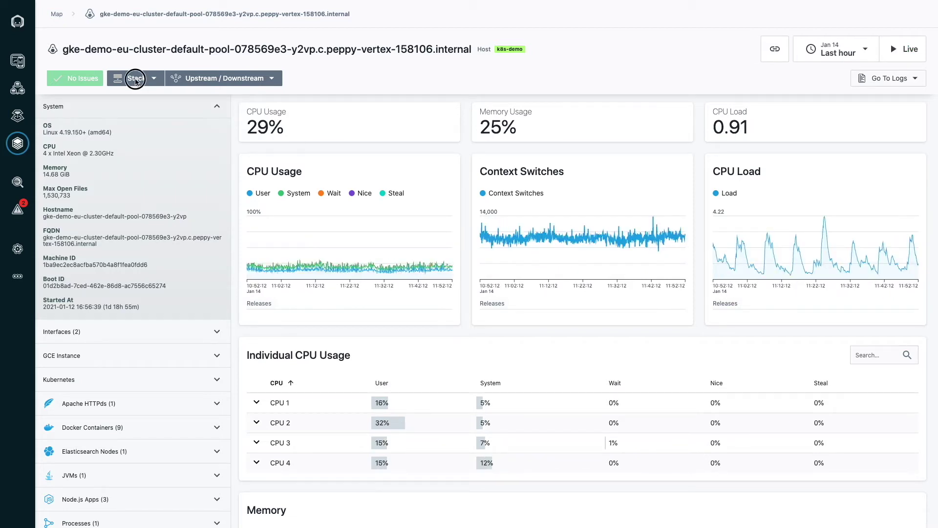
Step: Show the host's stack, listing its 61 services including discount
{"action": "left_click", "coordinate": [136, 79]}
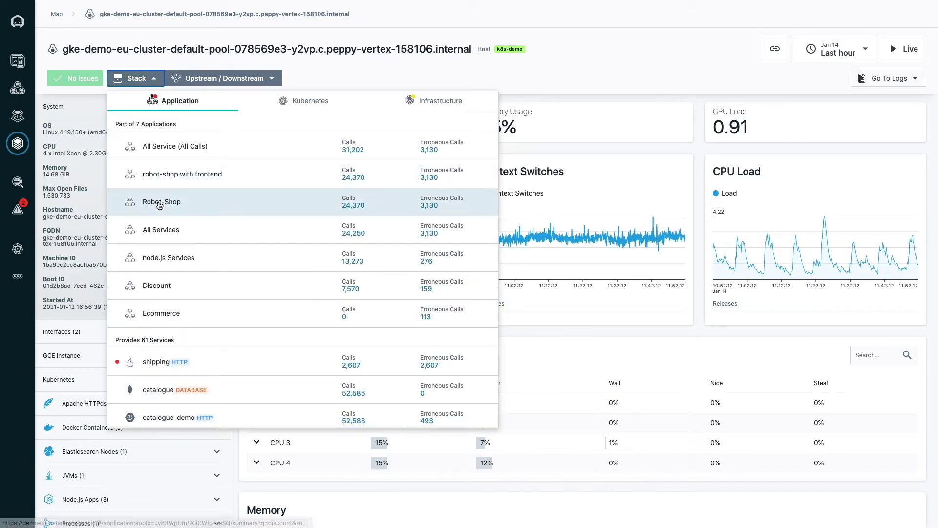
{"action": "scroll", "coordinate": [157, 194], "scroll_direction": "down", "scroll_amount": 3}
{"action": "scroll", "coordinate": [158, 198], "scroll_direction": "down", "scroll_amount": 3}
{"action": "scroll", "coordinate": [158, 206], "scroll_direction": "down", "scroll_amount": 2}
{"action": "scroll", "coordinate": [159, 206], "scroll_direction": "down", "scroll_amount": 1}
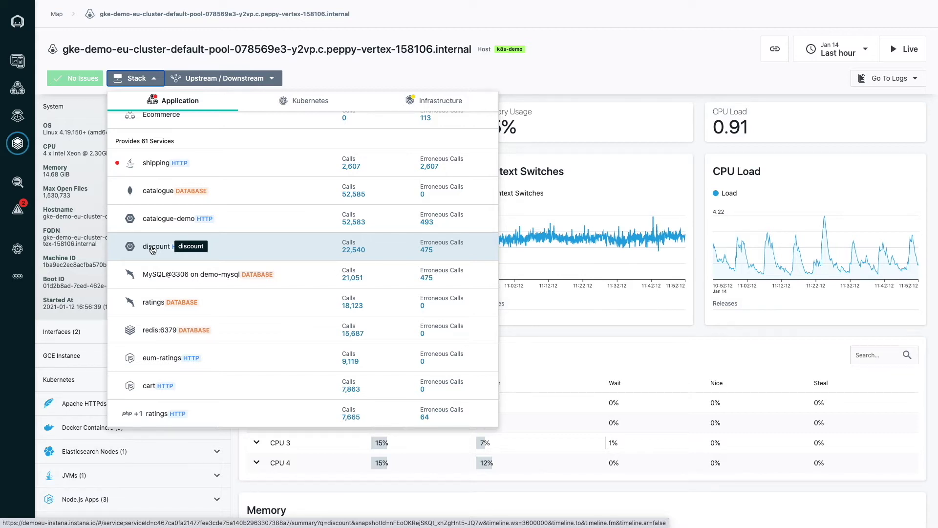
{"action": "left_click", "coordinate": [156, 246]}
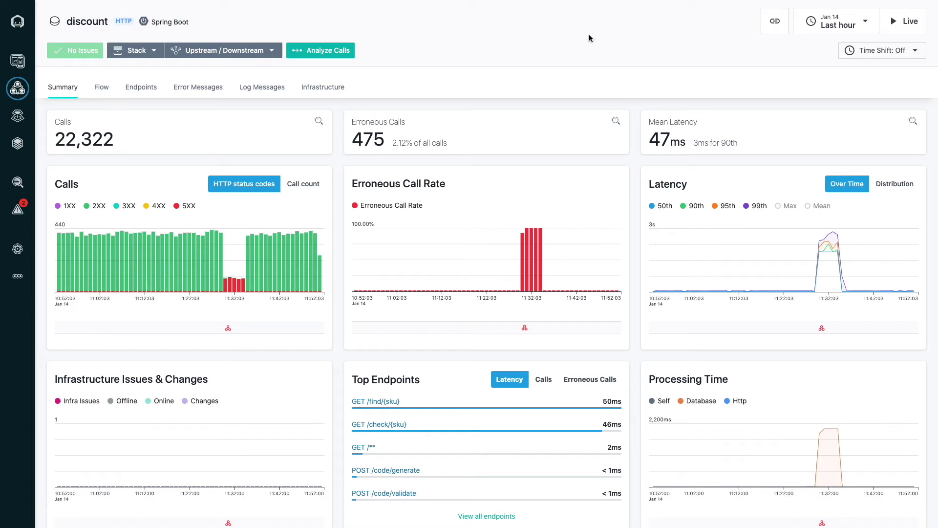
Step: Open the discount flow map and expand callers through rating-reward, catalogue-demo and eum-shop
{"action": "left_click", "coordinate": [102, 86]}
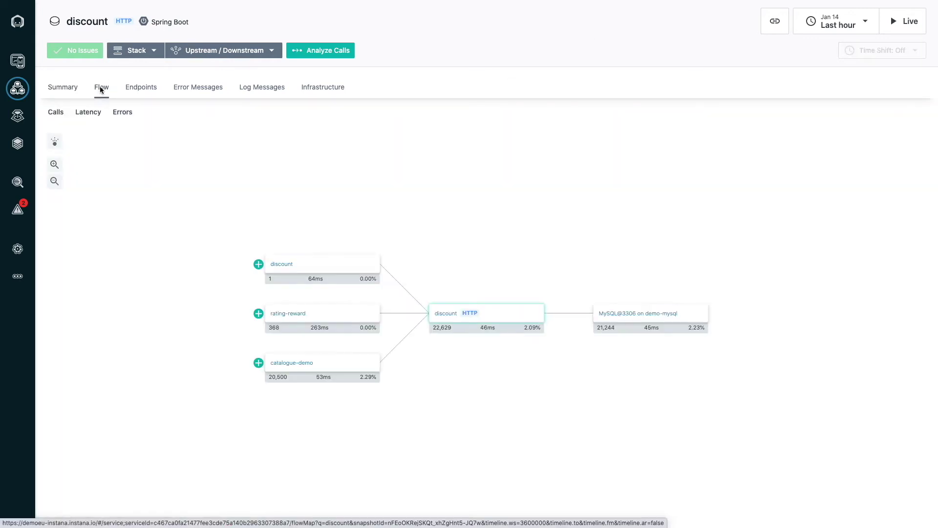
{"action": "left_click", "coordinate": [258, 264]}
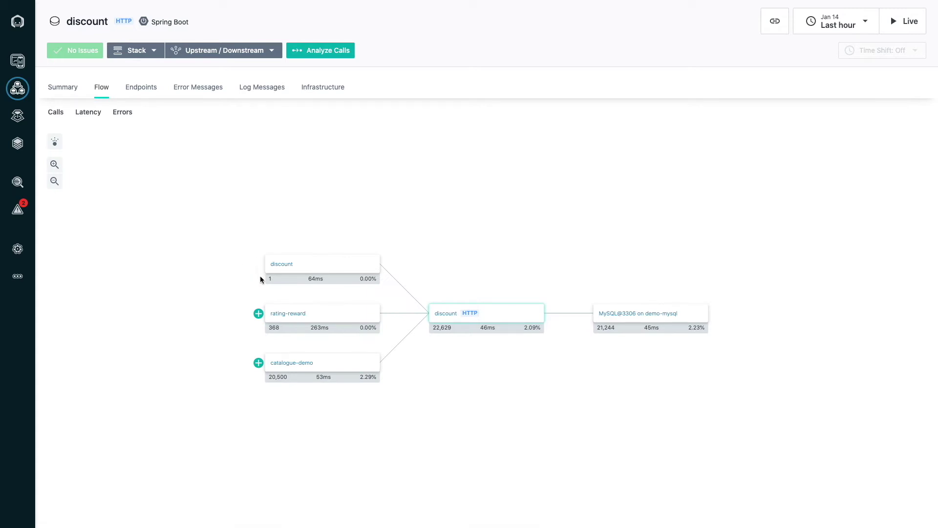
{"action": "left_click", "coordinate": [258, 314]}
{"action": "left_click", "coordinate": [258, 363]}
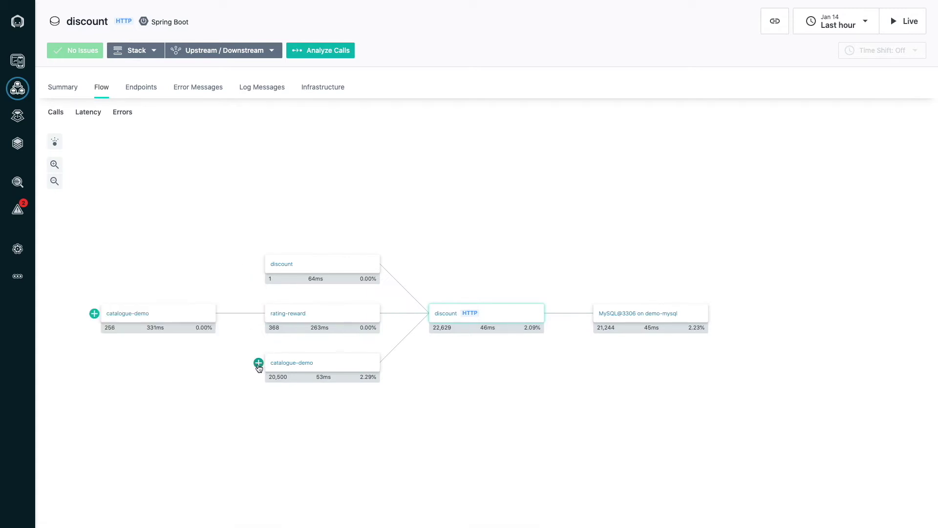
{"action": "left_click", "coordinate": [94, 240]}
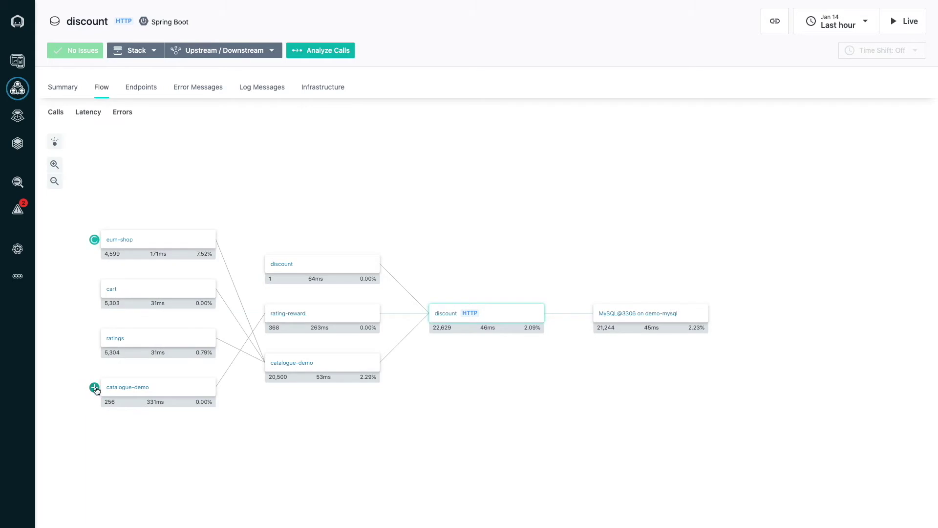
{"action": "left_click", "coordinate": [94, 387]}
{"action": "left_click_drag", "start_coordinate": [204, 321], "coordinate": [360, 323]}
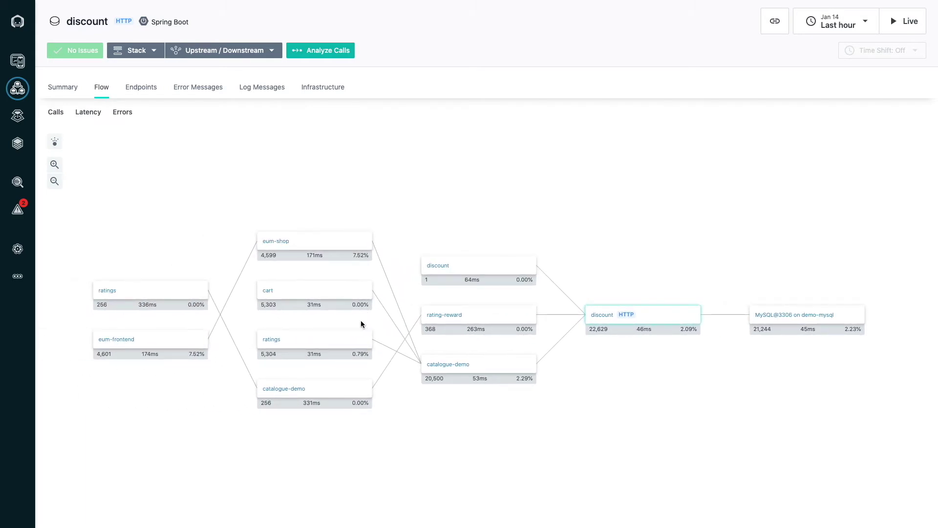
Step: Show log messages for the GET /find/{sku} endpoint, which list the JDBC connection errors
{"action": "left_click", "coordinate": [145, 88]}
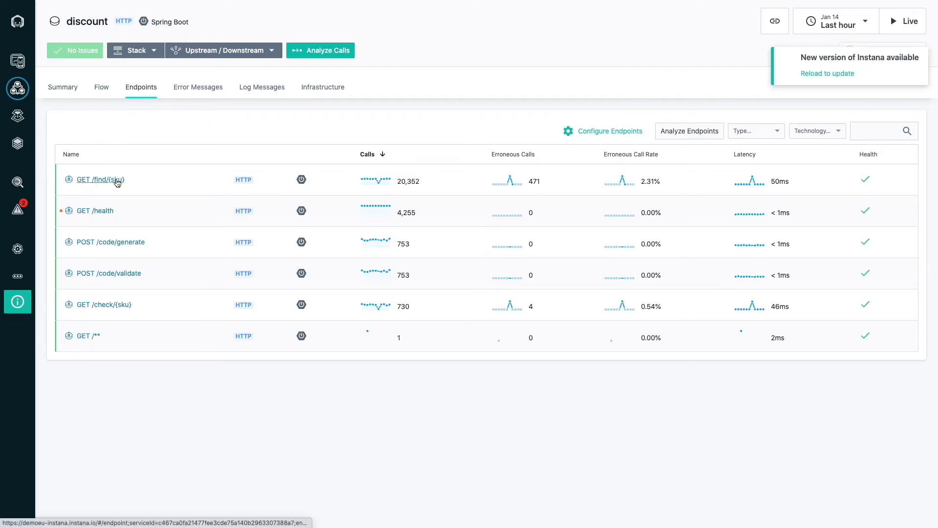
{"action": "left_click", "coordinate": [101, 179]}
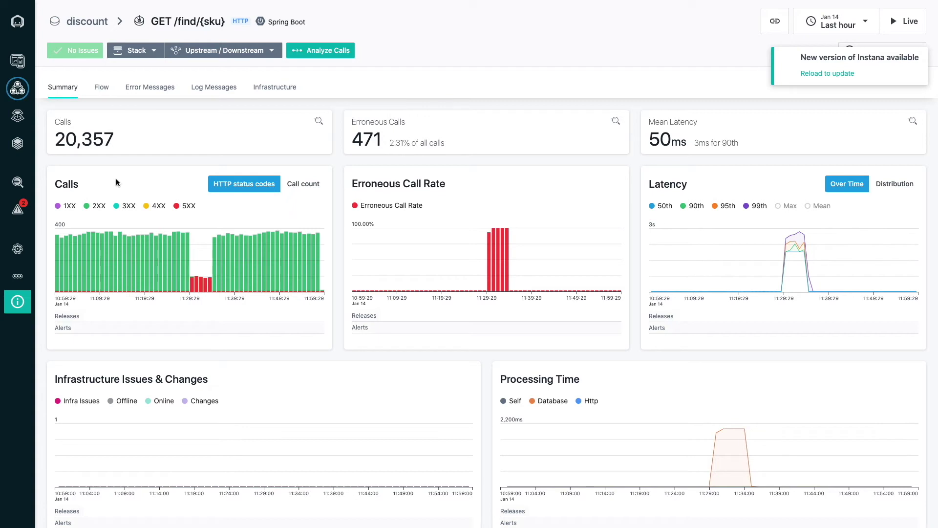
{"action": "left_click", "coordinate": [213, 87]}
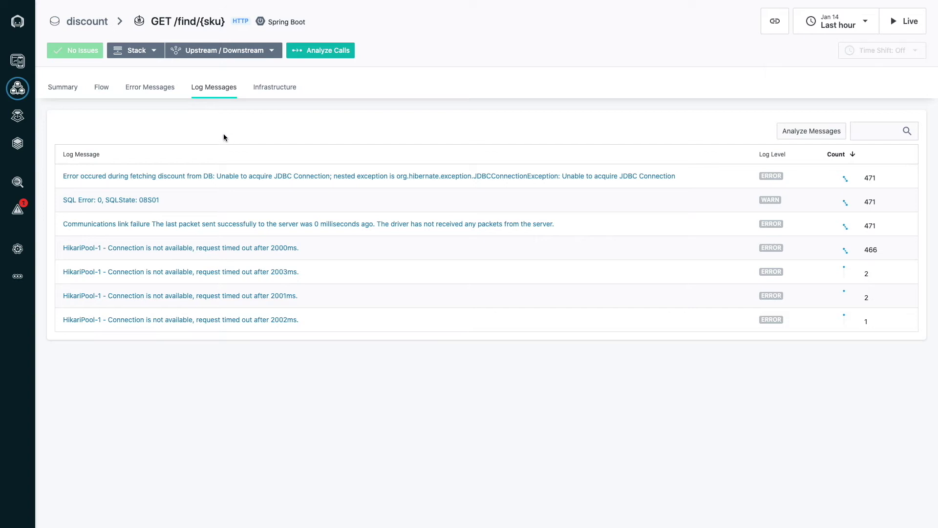
Step: Open the robot-shop/discount deployment from the endpoint's Kubernetes stack
{"action": "left_click", "coordinate": [140, 53]}
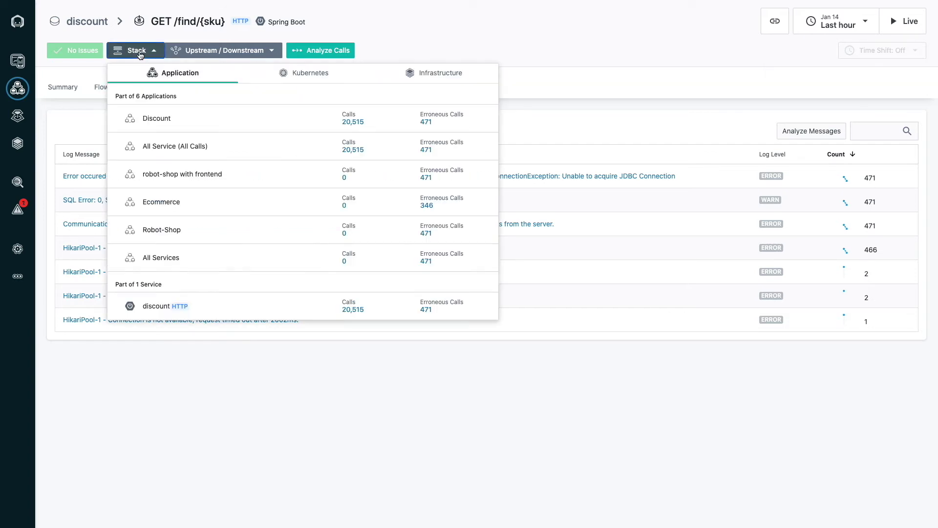
{"action": "left_click", "coordinate": [284, 74]}
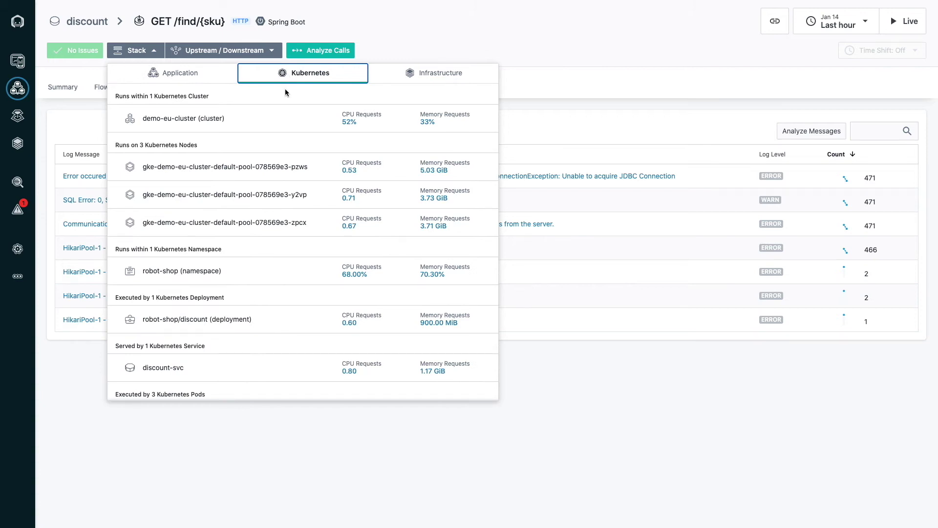
{"action": "left_click", "coordinate": [223, 319]}
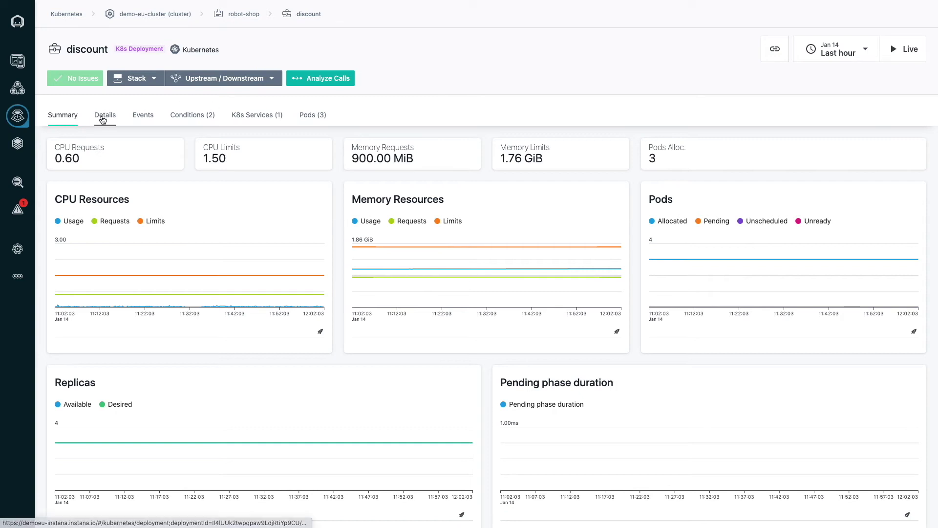
Step: Browse the discount deployment's labels, annotations and YAML spec
{"action": "left_click", "coordinate": [105, 114]}
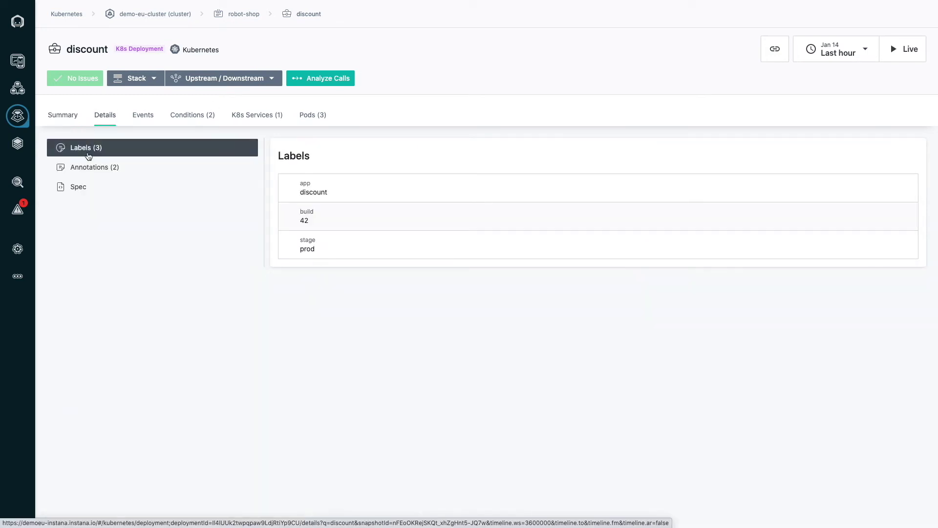
{"action": "left_click", "coordinate": [86, 167]}
{"action": "left_click", "coordinate": [78, 186]}
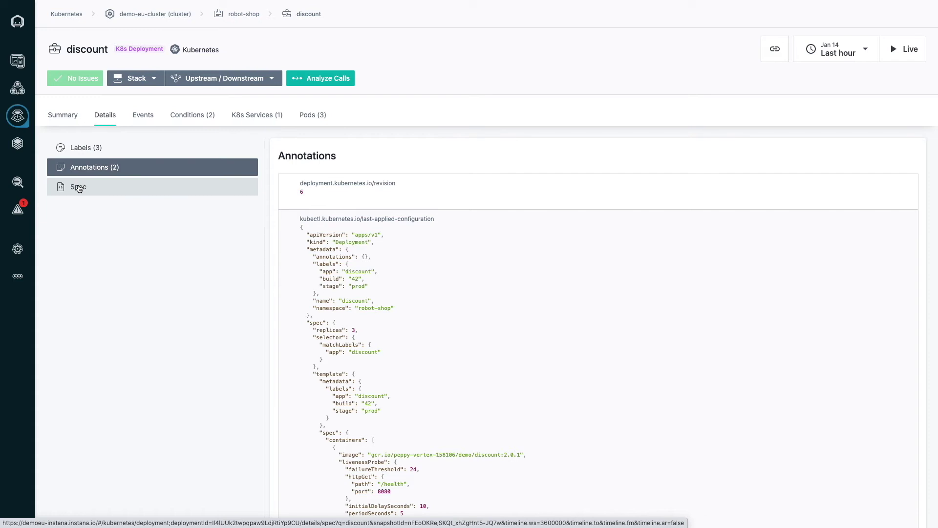
{"action": "scroll", "coordinate": [381, 268], "scroll_direction": "down", "scroll_amount": 3}
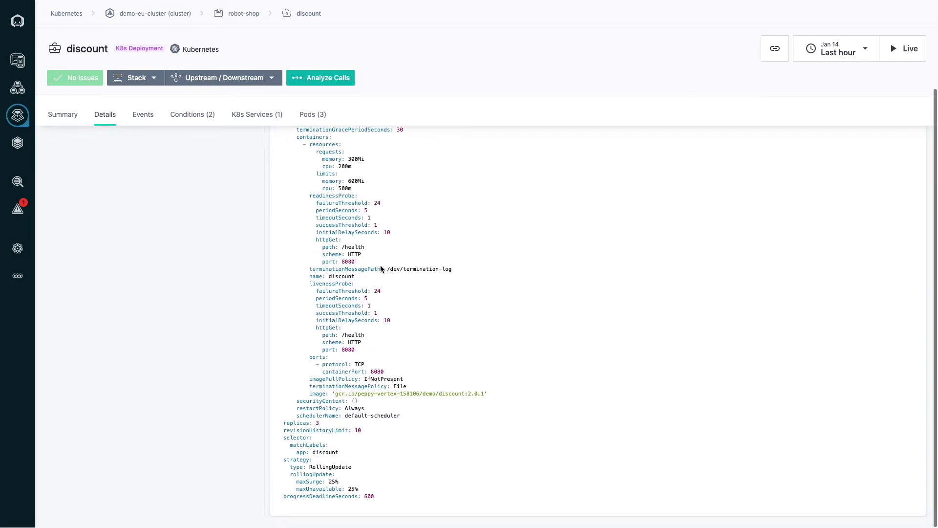
{"action": "scroll", "coordinate": [381, 269], "scroll_direction": "up", "scroll_amount": 1}
{"action": "scroll", "coordinate": [381, 269], "scroll_direction": "up", "scroll_amount": 3}
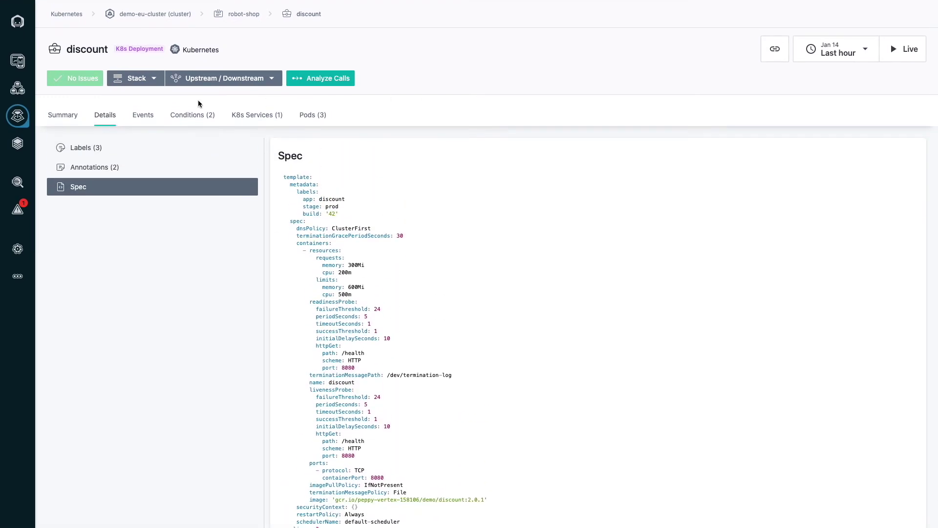
Step: Open the robot-shop namespace from the deployment's Kubernetes stack
{"action": "left_click", "coordinate": [144, 79]}
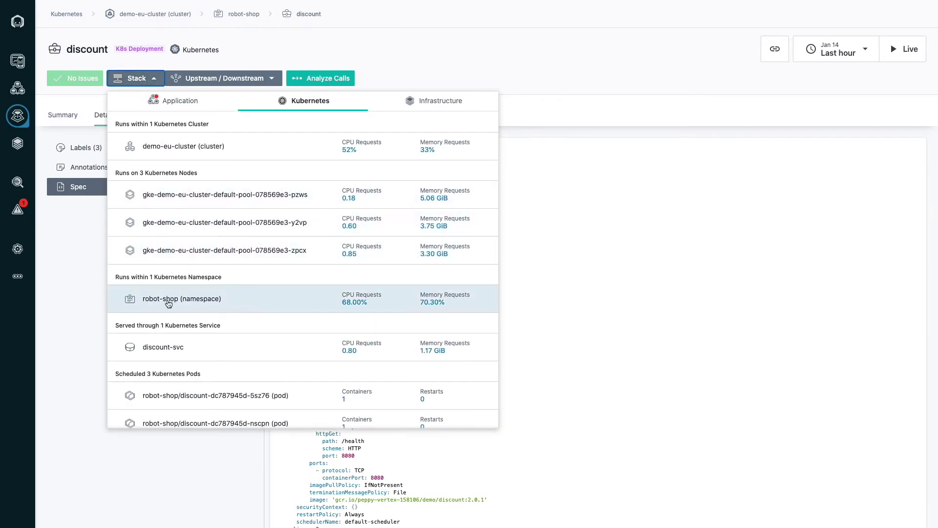
{"action": "left_click", "coordinate": [170, 301]}
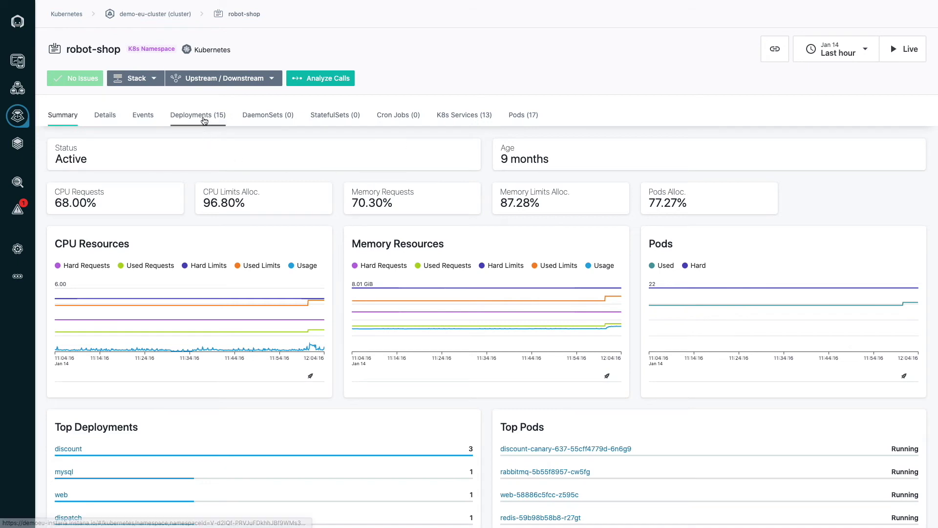
Step: List the 15 deployments in the robot-shop namespace
{"action": "left_click", "coordinate": [202, 116]}
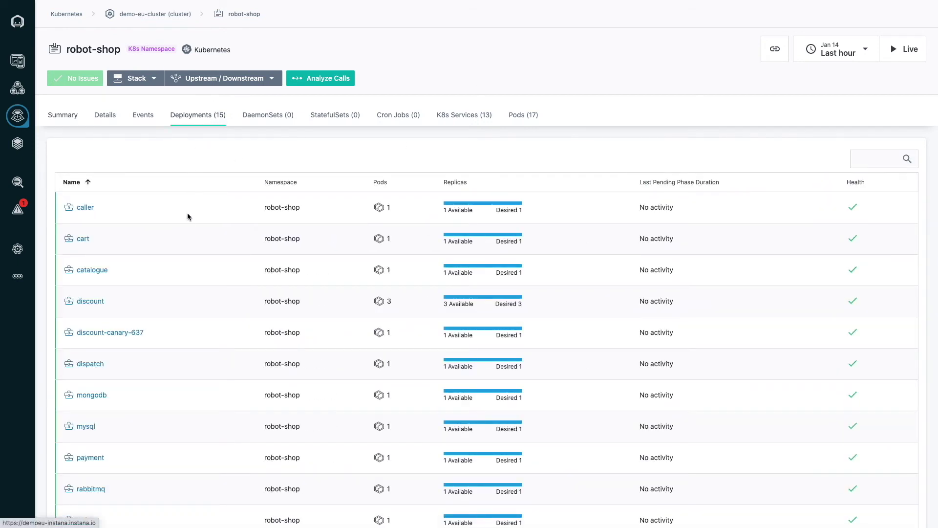
{"action": "scroll", "coordinate": [188, 223], "scroll_direction": "down", "scroll_amount": 1}
{"action": "scroll", "coordinate": [188, 221], "scroll_direction": "down", "scroll_amount": 5}
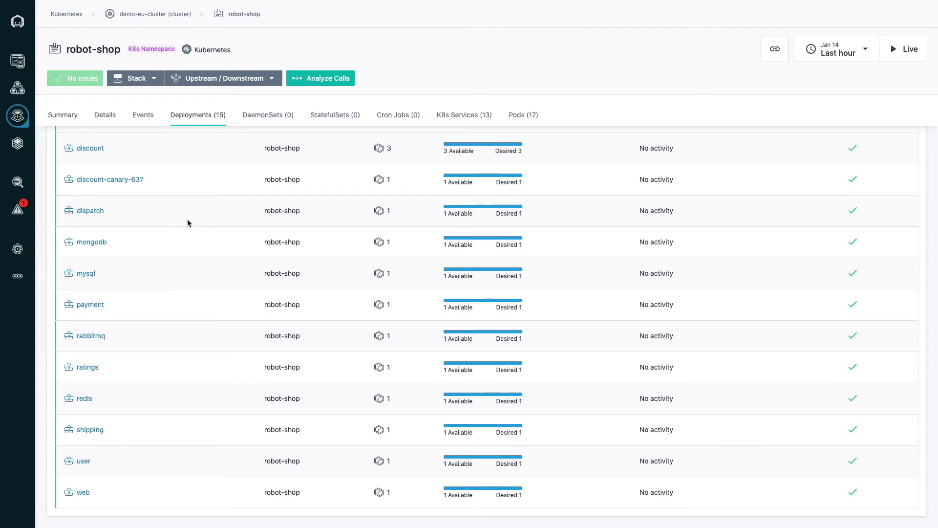
{"action": "scroll", "coordinate": [187, 223], "scroll_direction": "up", "scroll_amount": 5}
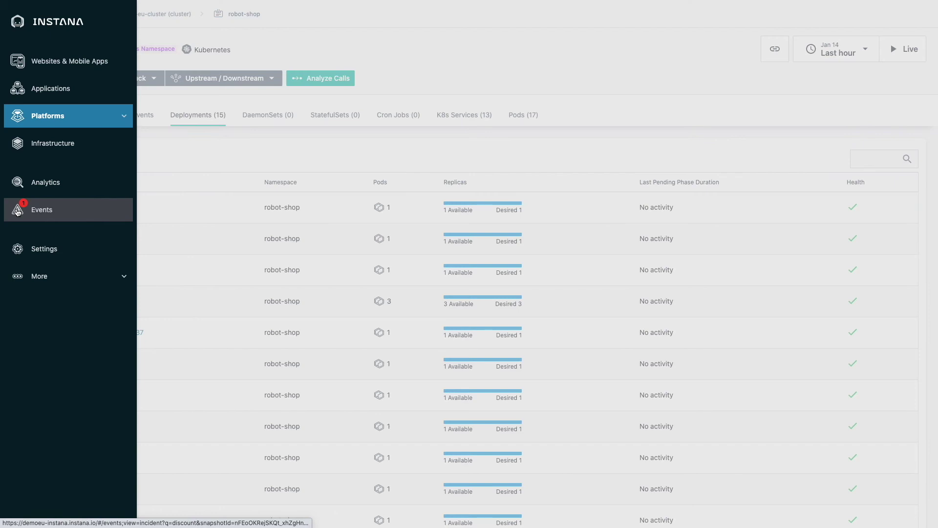
Step: In Events, select the discount incident 'Sudden increase in the number of erroneous calls'
{"action": "left_click", "coordinate": [18, 212]}
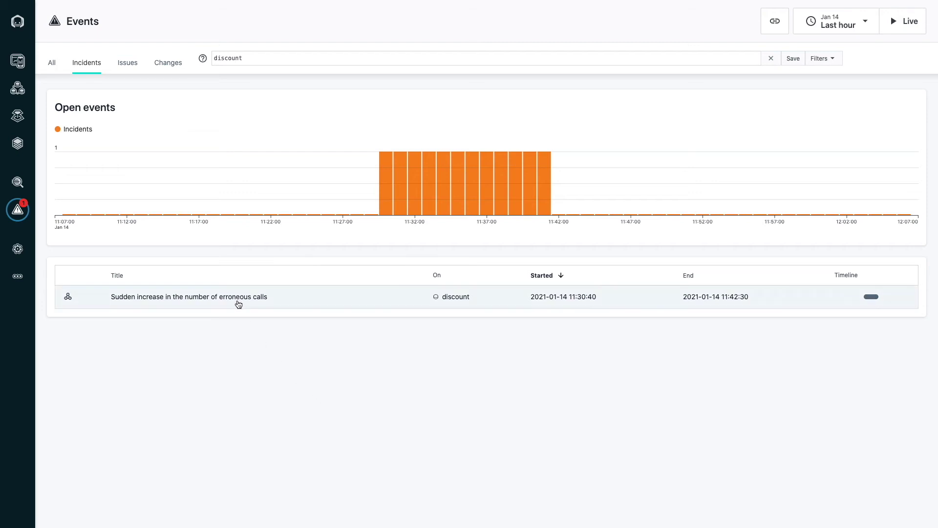
{"action": "left_click", "coordinate": [237, 297]}
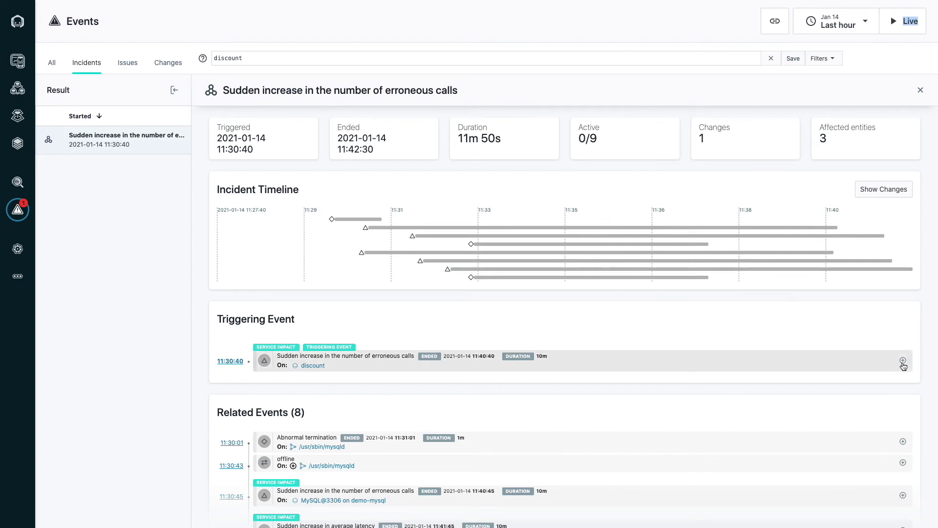
Step: Expand the triggering event and analyze its erroneous discount calls: 471 on GET /find/{sku}, 4 on GET /check/{sku}
{"action": "left_click", "coordinate": [904, 362]}
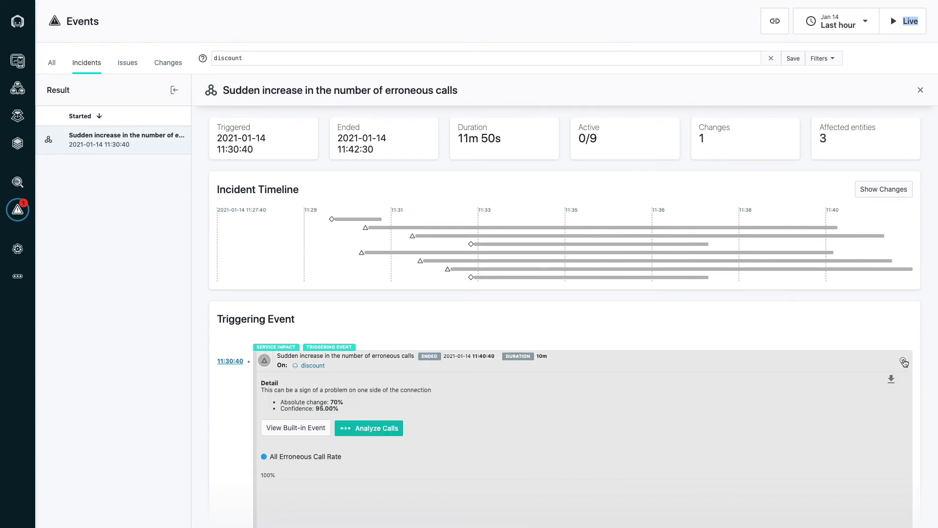
{"action": "scroll", "coordinate": [878, 379], "scroll_direction": "down", "scroll_amount": 2}
{"action": "scroll", "coordinate": [879, 379], "scroll_direction": "down", "scroll_amount": 1}
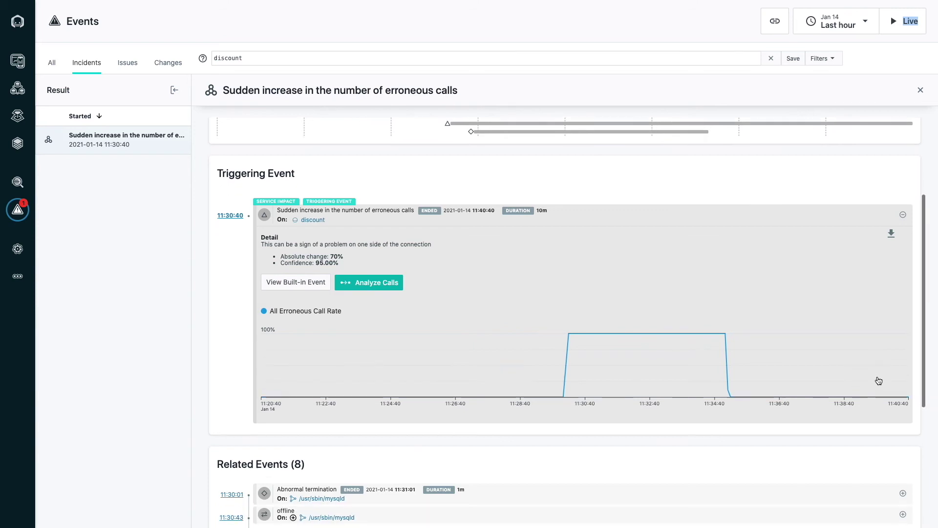
{"action": "scroll", "coordinate": [879, 380], "scroll_direction": "down", "scroll_amount": 3}
{"action": "scroll", "coordinate": [879, 380], "scroll_direction": "down", "scroll_amount": 2}
{"action": "scroll", "coordinate": [879, 380], "scroll_direction": "down", "scroll_amount": 2}
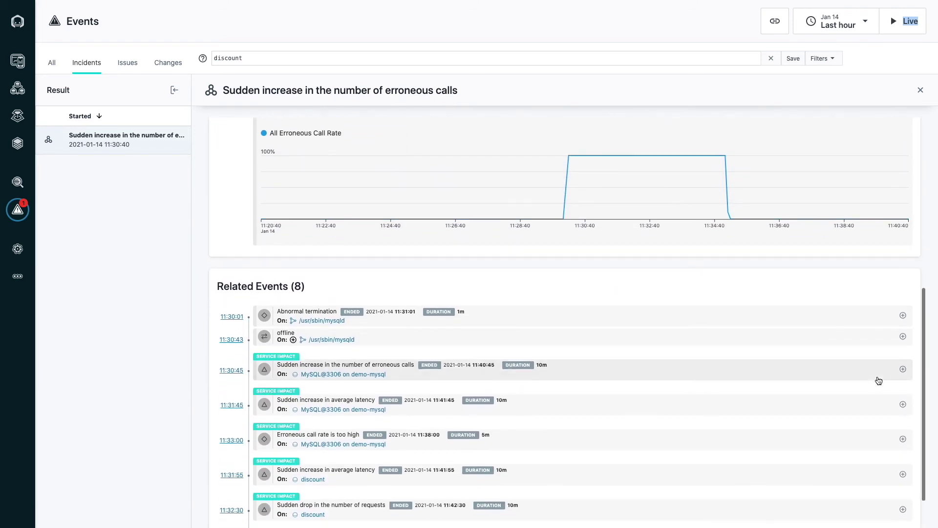
{"action": "scroll", "coordinate": [879, 381], "scroll_direction": "down", "scroll_amount": 2}
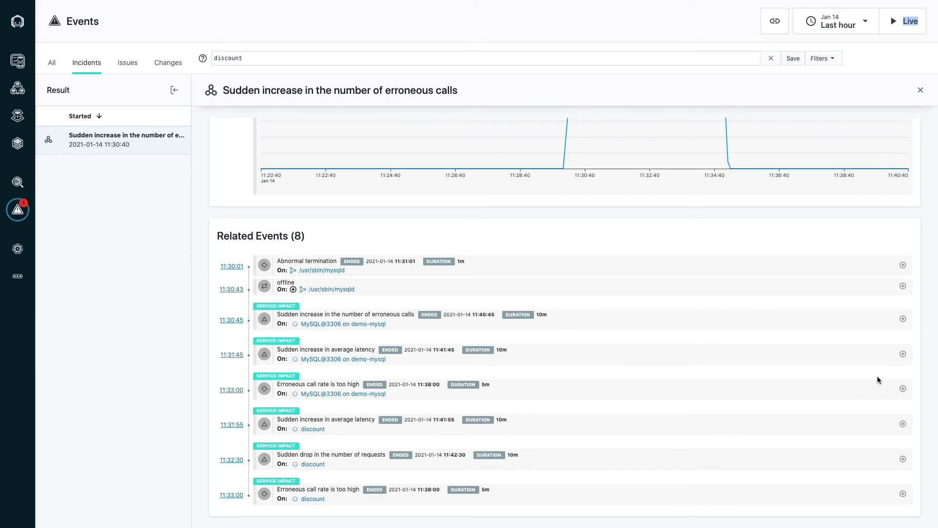
{"action": "scroll", "coordinate": [877, 376], "scroll_direction": "up", "scroll_amount": 5}
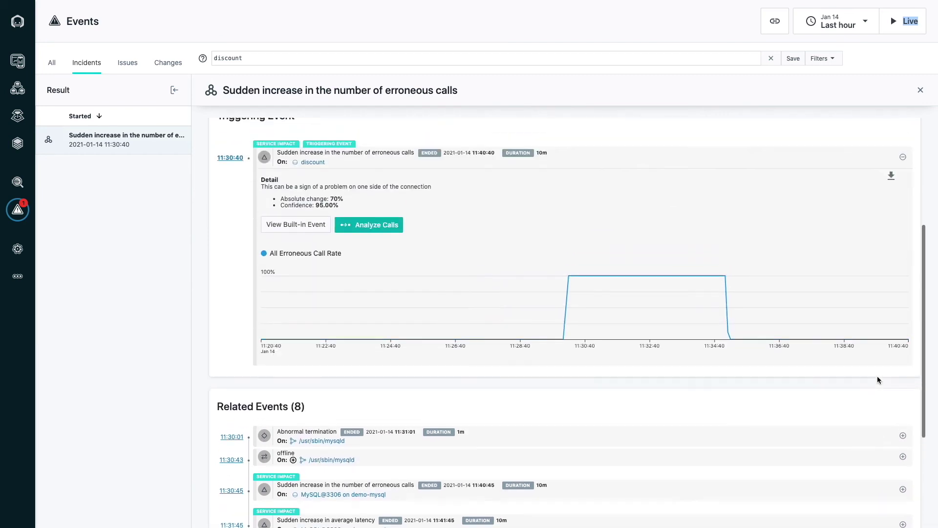
{"action": "scroll", "coordinate": [877, 376], "scroll_direction": "up", "scroll_amount": 3}
{"action": "left_click", "coordinate": [382, 300]}
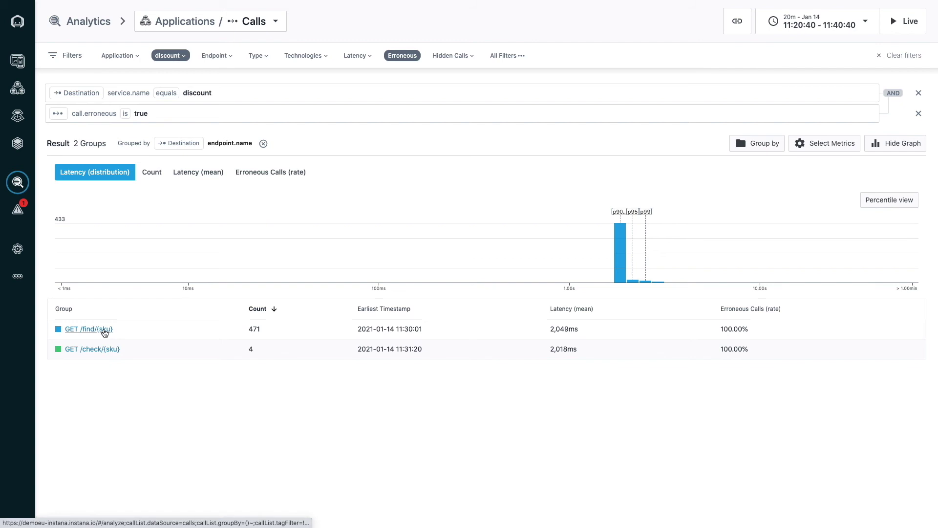
Step: Filter to the erroneous GET /find/{sku} calls, each failing after about 2,003 ms
{"action": "left_click", "coordinate": [102, 330]}
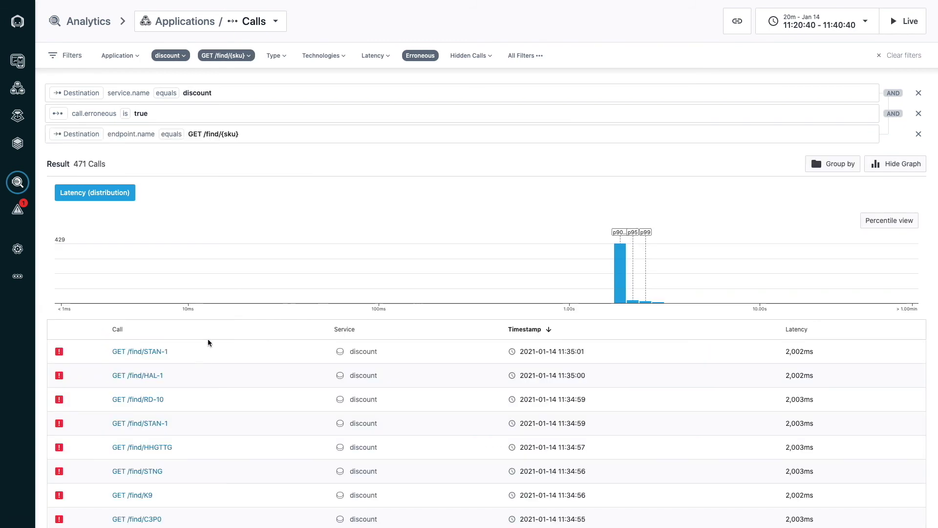
{"action": "scroll", "coordinate": [225, 343], "scroll_direction": "down", "scroll_amount": 2}
{"action": "scroll", "coordinate": [225, 343], "scroll_direction": "down", "scroll_amount": 2}
{"action": "scroll", "coordinate": [225, 343], "scroll_direction": "down", "scroll_amount": 2}
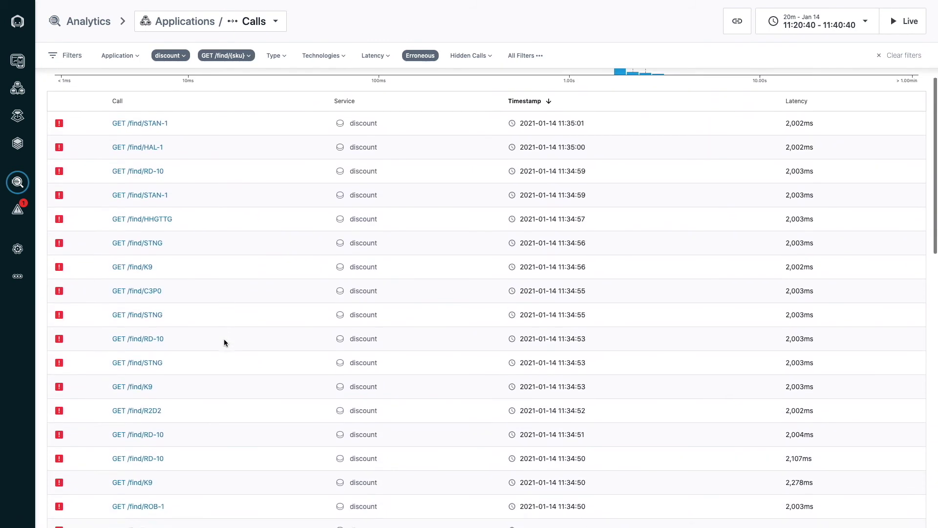
{"action": "scroll", "coordinate": [225, 343], "scroll_direction": "down", "scroll_amount": 1}
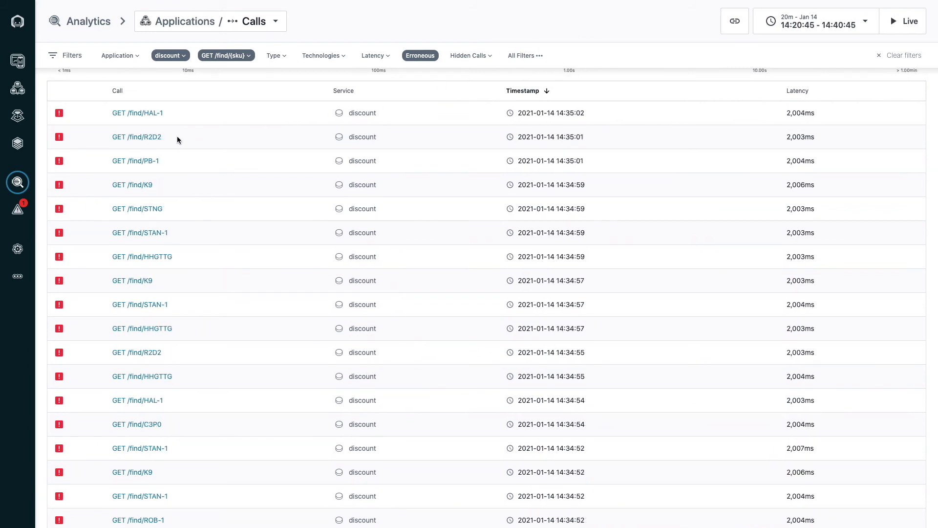
Step: Open the GET /find/R2D2 trace and hide the call list to widen it
{"action": "left_click", "coordinate": [156, 140]}
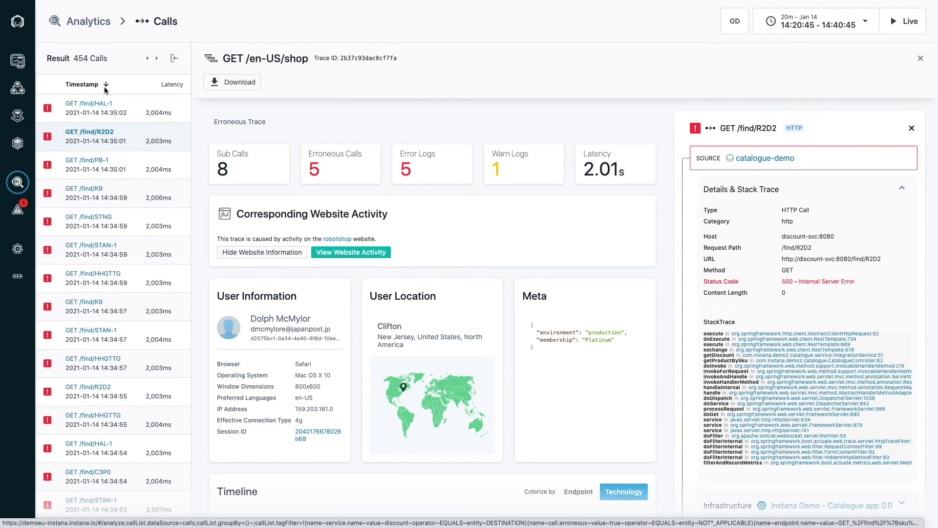
{"action": "left_click", "coordinate": [174, 58]}
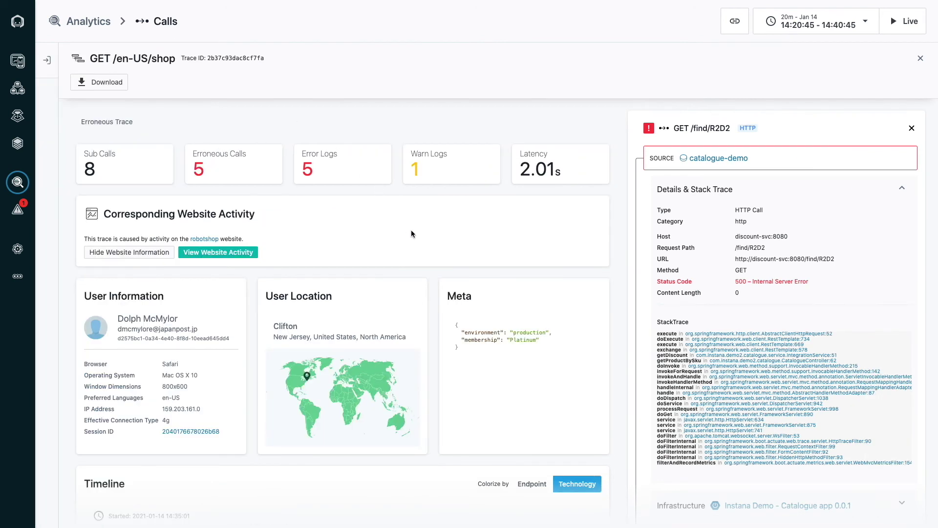
{"action": "scroll", "coordinate": [405, 256], "scroll_direction": "down", "scroll_amount": 5}
{"action": "scroll", "coordinate": [405, 256], "scroll_direction": "down", "scroll_amount": 1}
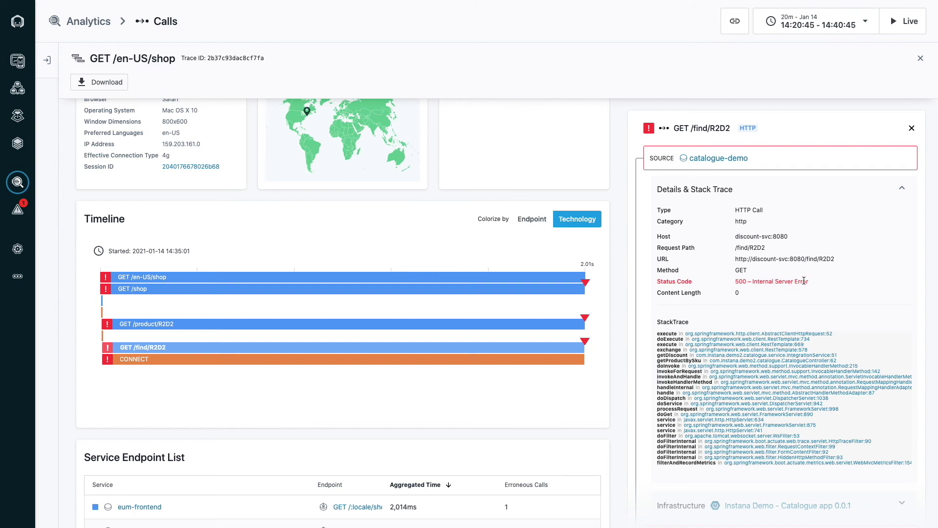
{"action": "scroll", "coordinate": [449, 396], "scroll_direction": "down", "scroll_amount": 4}
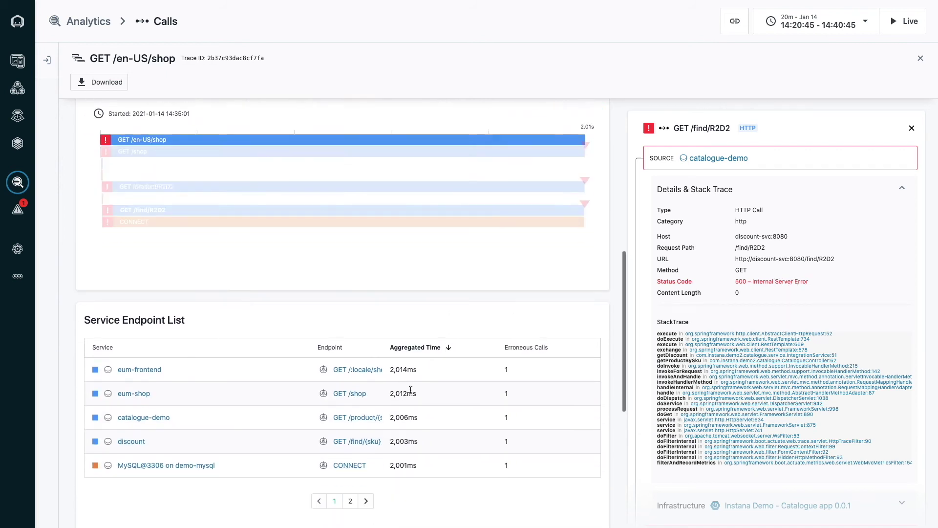
{"action": "scroll", "coordinate": [440, 395], "scroll_direction": "down", "scroll_amount": 4}
{"action": "scroll", "coordinate": [425, 393], "scroll_direction": "down", "scroll_amount": 4}
{"action": "scroll", "coordinate": [410, 392], "scroll_direction": "down", "scroll_amount": 3}
{"action": "scroll", "coordinate": [410, 392], "scroll_direction": "down", "scroll_amount": 1}
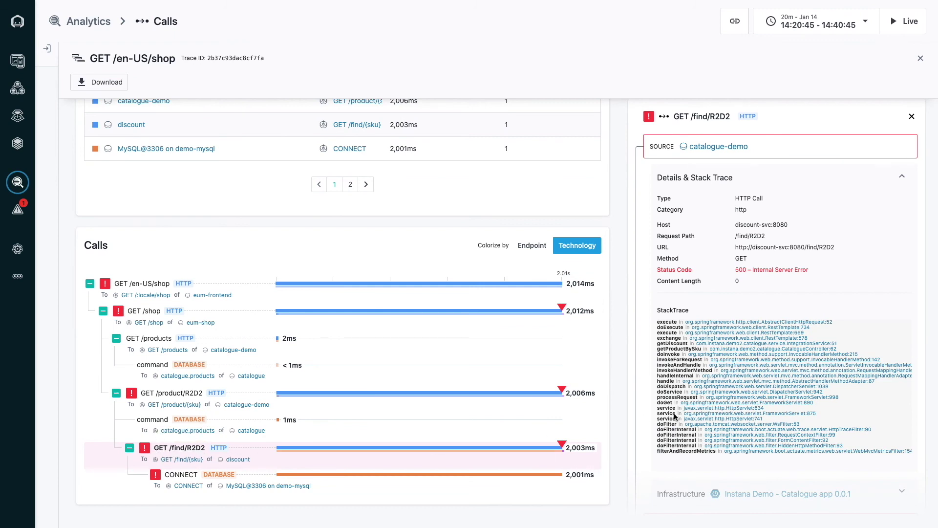
{"action": "scroll", "coordinate": [791, 409], "scroll_direction": "down", "scroll_amount": 4}
{"action": "scroll", "coordinate": [791, 409], "scroll_direction": "down", "scroll_amount": 3}
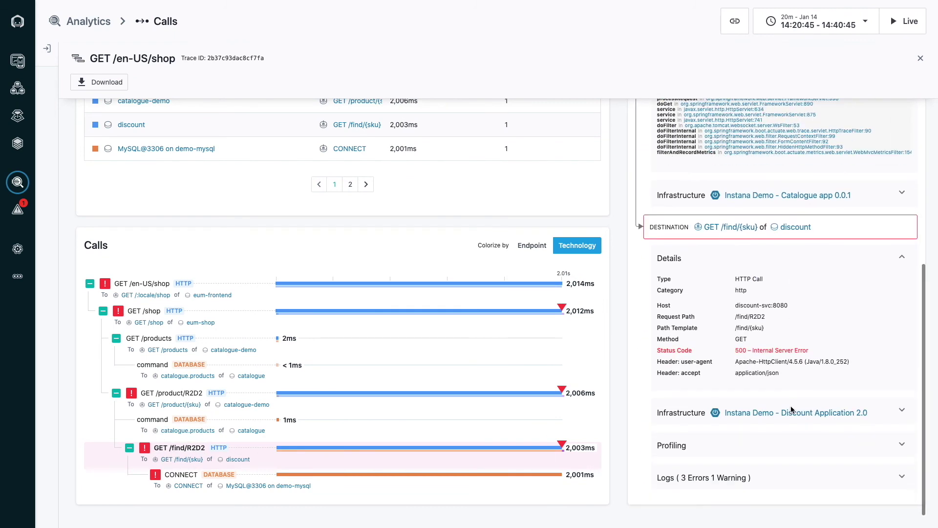
Step: Show the discount call's infrastructure, profiling and logs, expanding the JDBC error's stack trace
{"action": "left_click", "coordinate": [904, 413]}
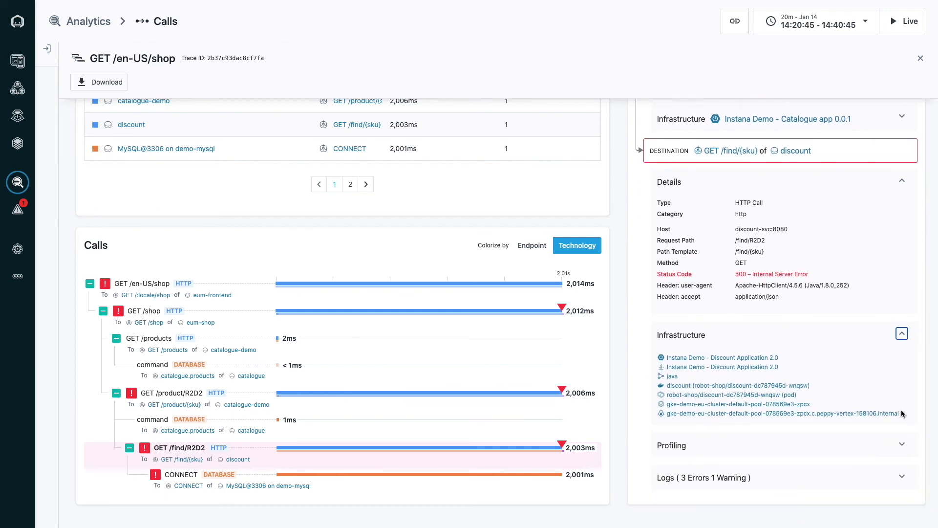
{"action": "left_click", "coordinate": [902, 444]}
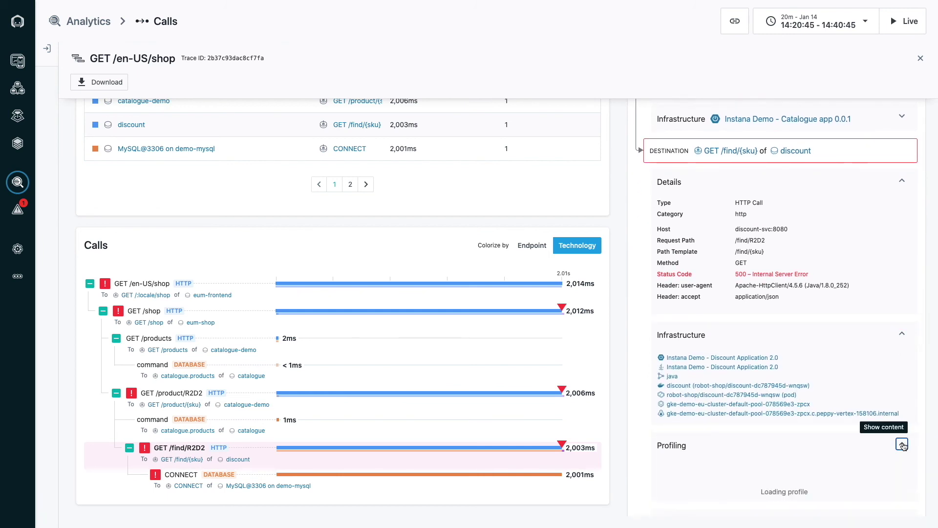
{"action": "scroll", "coordinate": [902, 445], "scroll_direction": "down", "scroll_amount": 3}
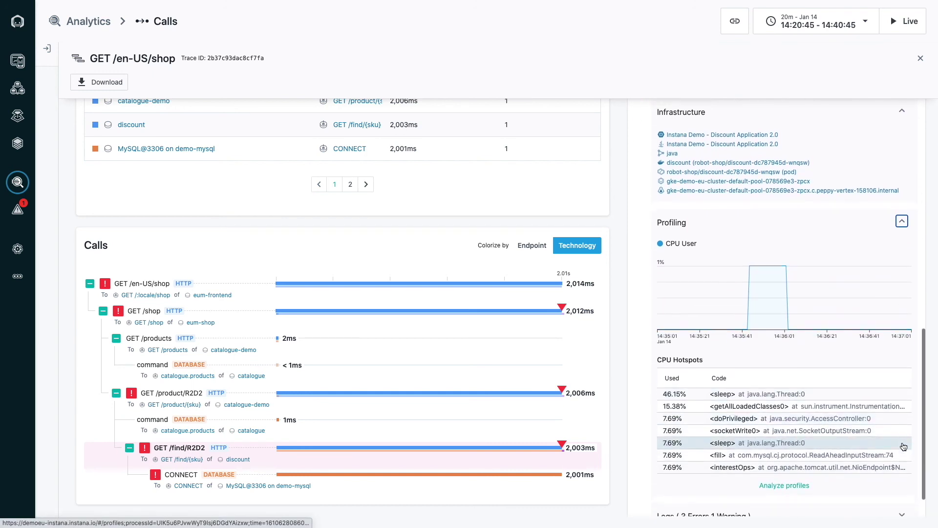
{"action": "scroll", "coordinate": [902, 444], "scroll_direction": "down", "scroll_amount": 2}
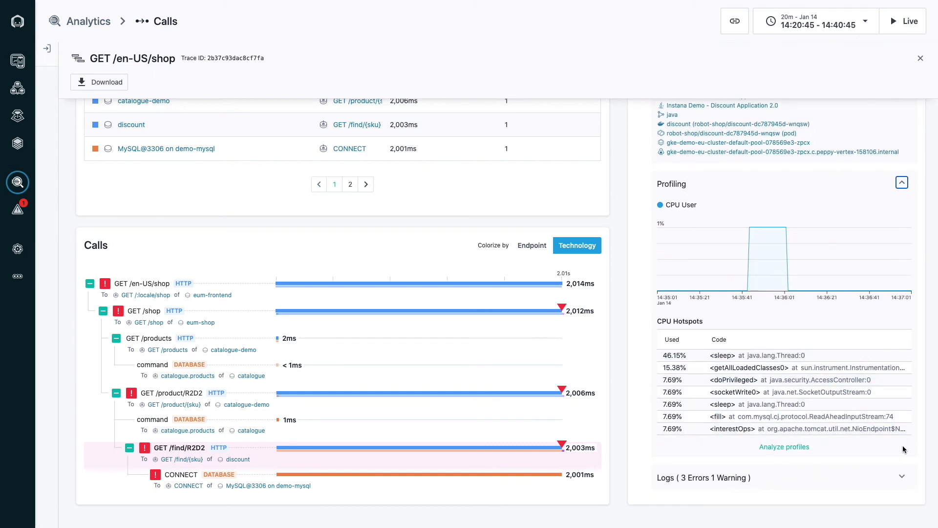
{"action": "left_click", "coordinate": [903, 477]}
{"action": "scroll", "coordinate": [903, 477], "scroll_direction": "down", "scroll_amount": 3}
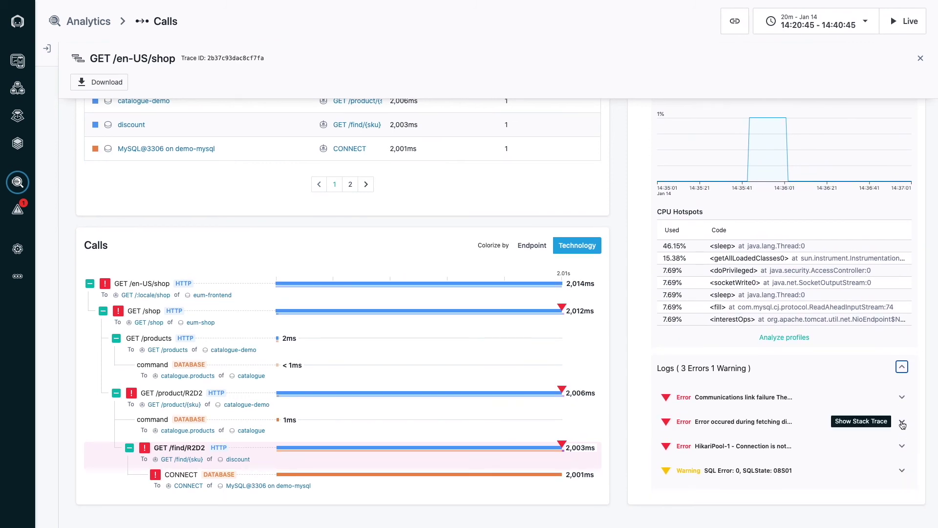
{"action": "left_click", "coordinate": [903, 424]}
{"action": "scroll", "coordinate": [903, 424], "scroll_direction": "down", "scroll_amount": 3}
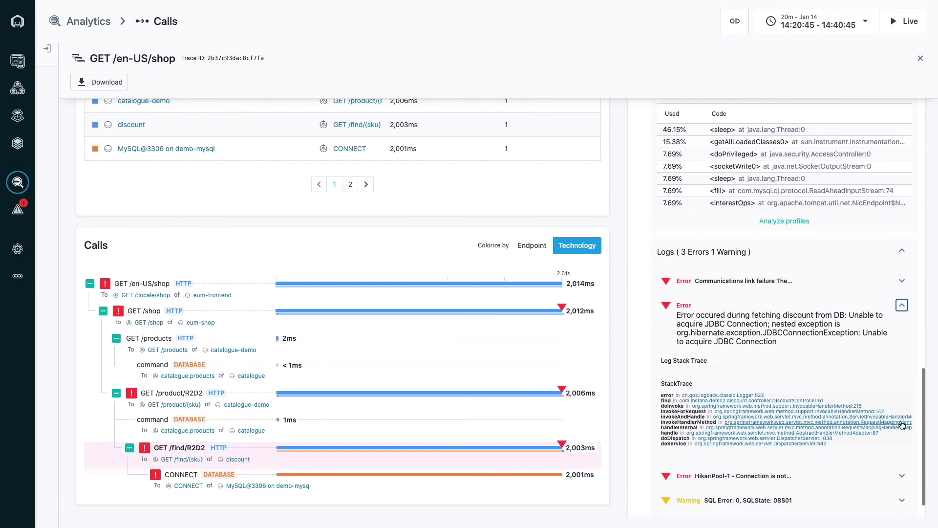
{"action": "scroll", "coordinate": [904, 423], "scroll_direction": "down", "scroll_amount": 2}
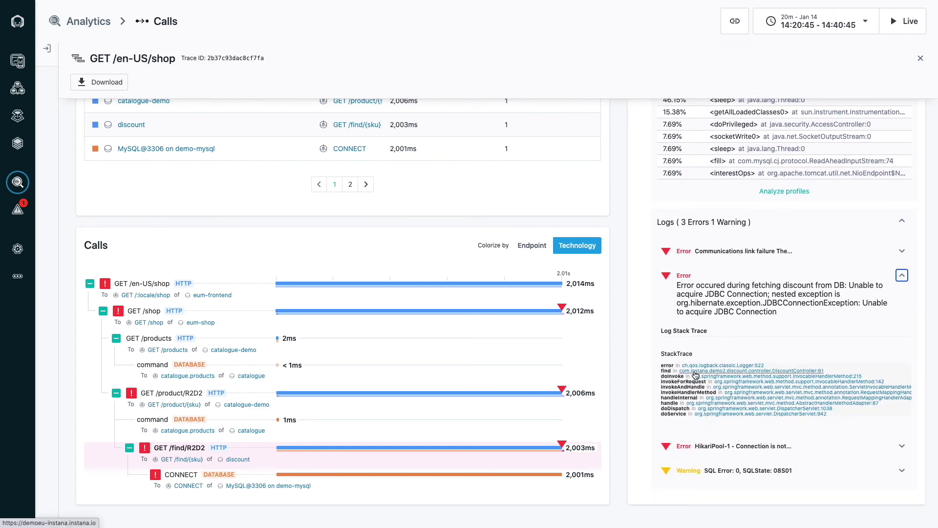
Step: Open the DiscountController source at line 61 from the log stack trace
{"action": "left_click", "coordinate": [695, 373]}
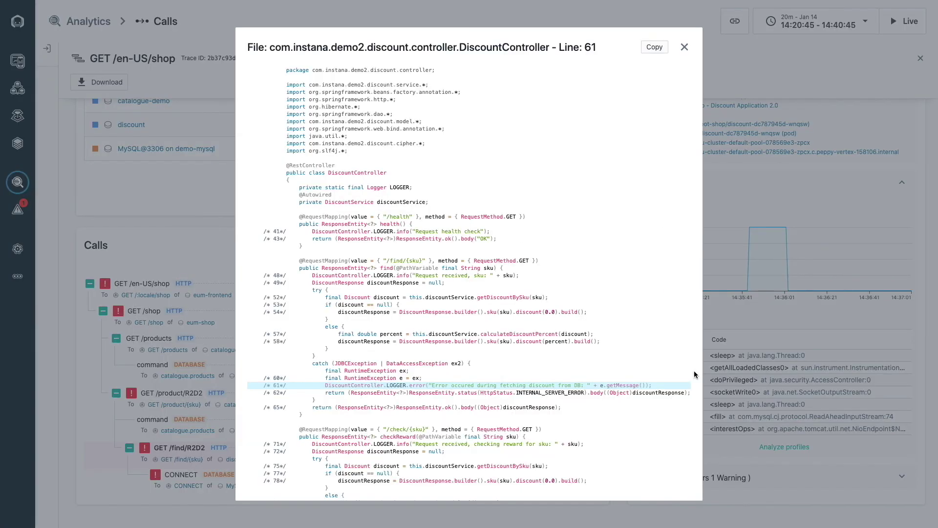